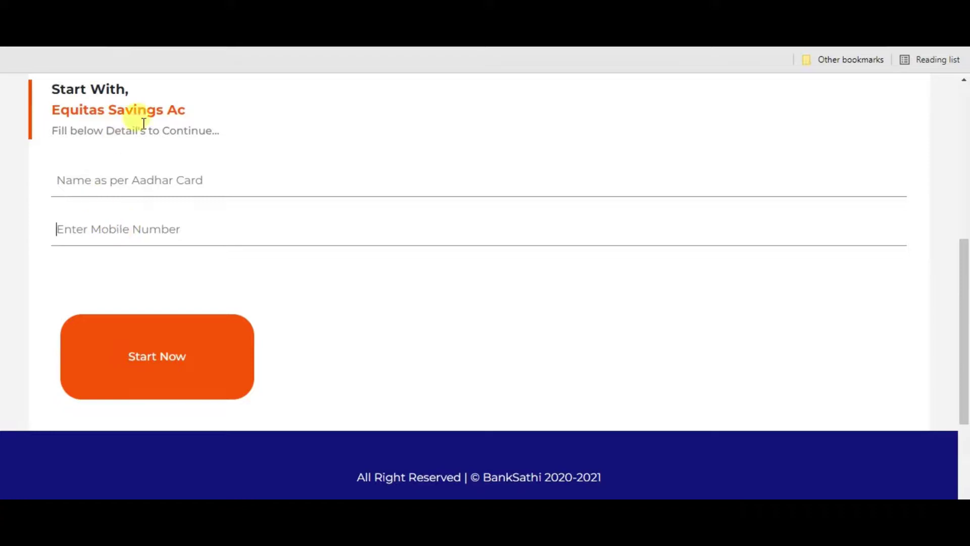
Start the Equitas savings account application and dismiss the 'Lets Begin..' notice.
{"action": "left_click", "coordinate": [185, 373]}
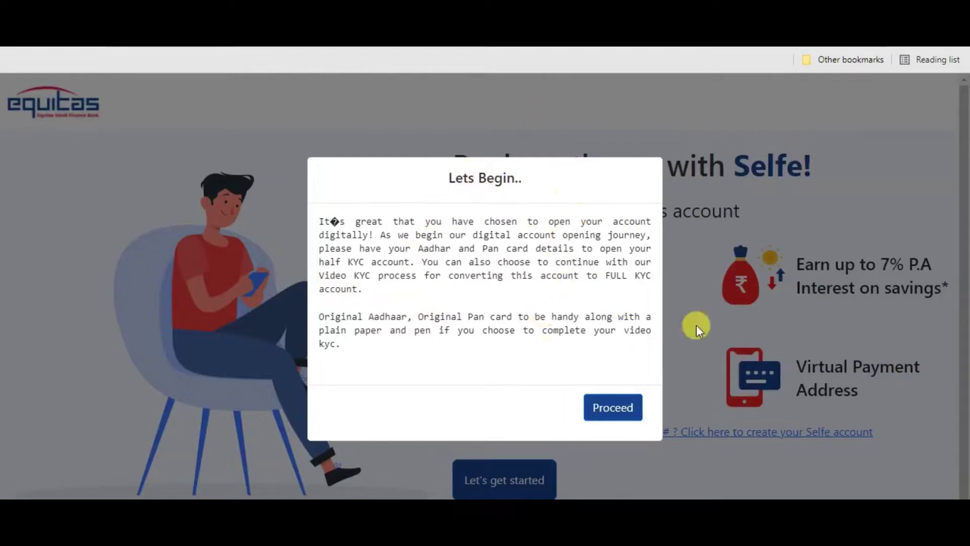
{"action": "left_click", "coordinate": [621, 408]}
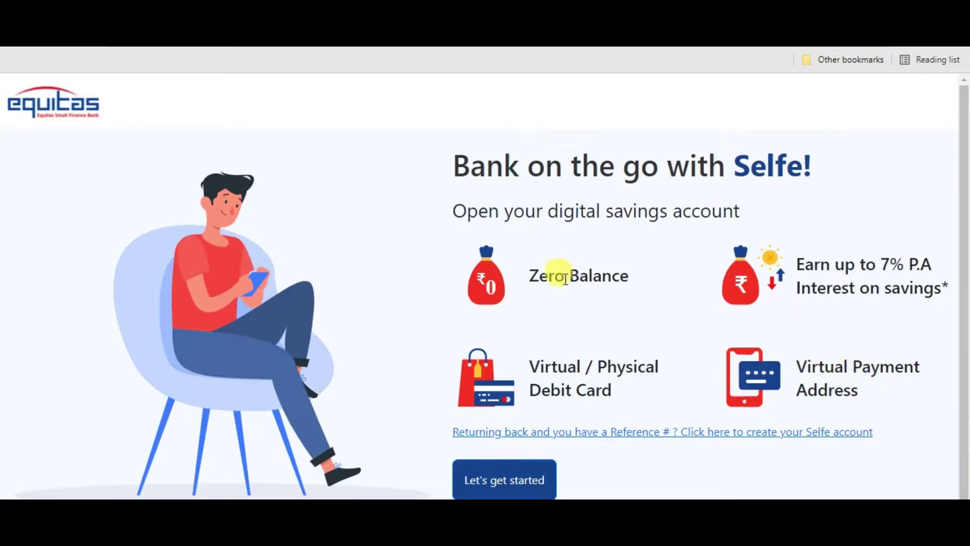
Enter the applicant's full name, e-mail address and Aadhaar-registered mobile number, then continue.
{"action": "left_click", "coordinate": [523, 482]}
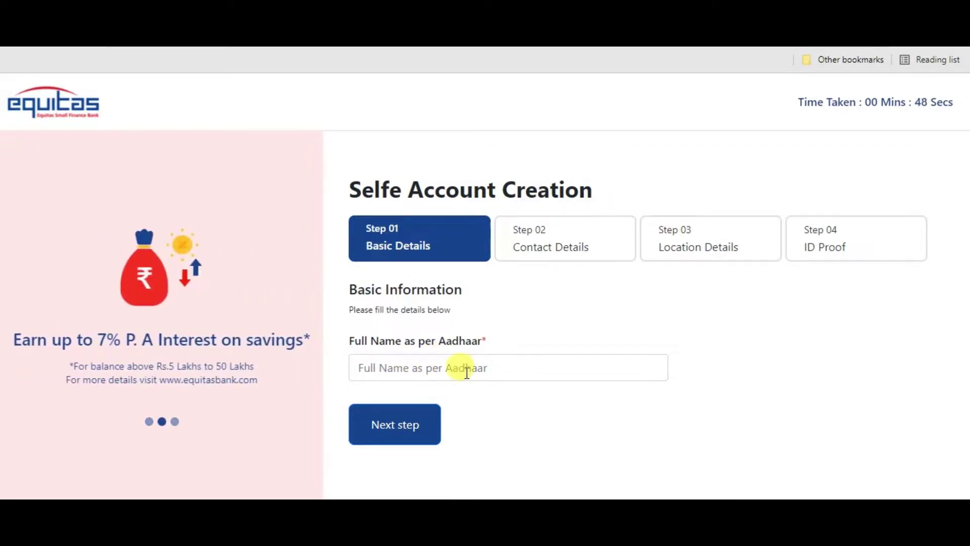
{"action": "left_click", "coordinate": [461, 368]}
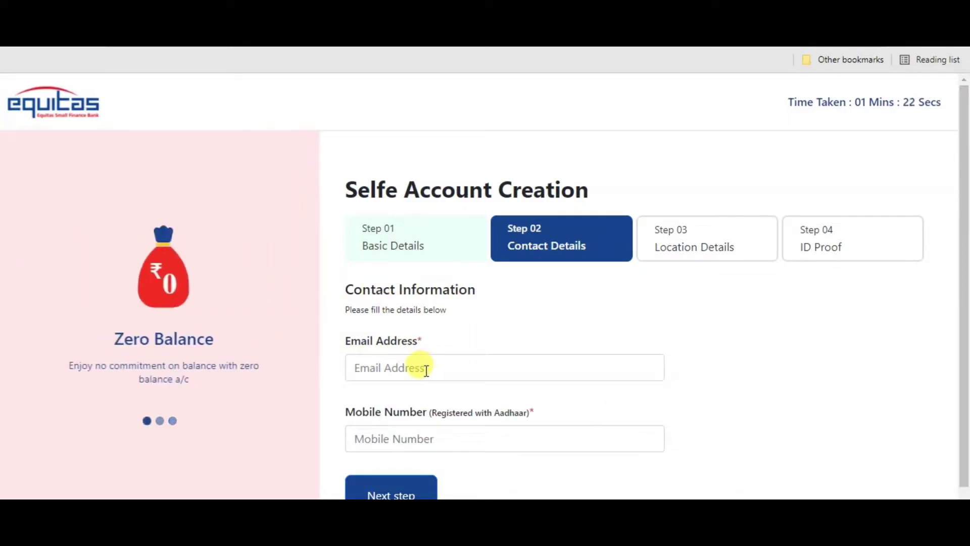
{"action": "left_click", "coordinate": [407, 367]}
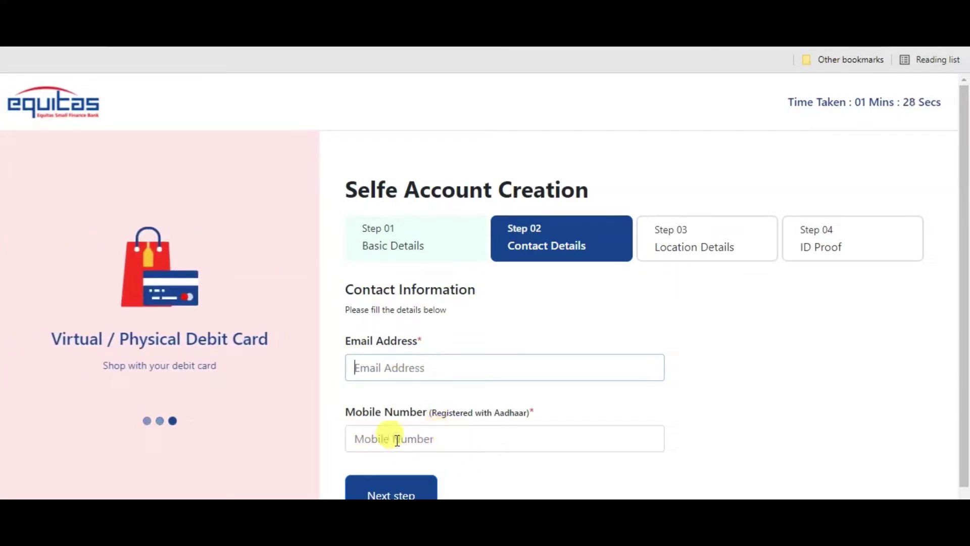
{"action": "left_click", "coordinate": [432, 437]}
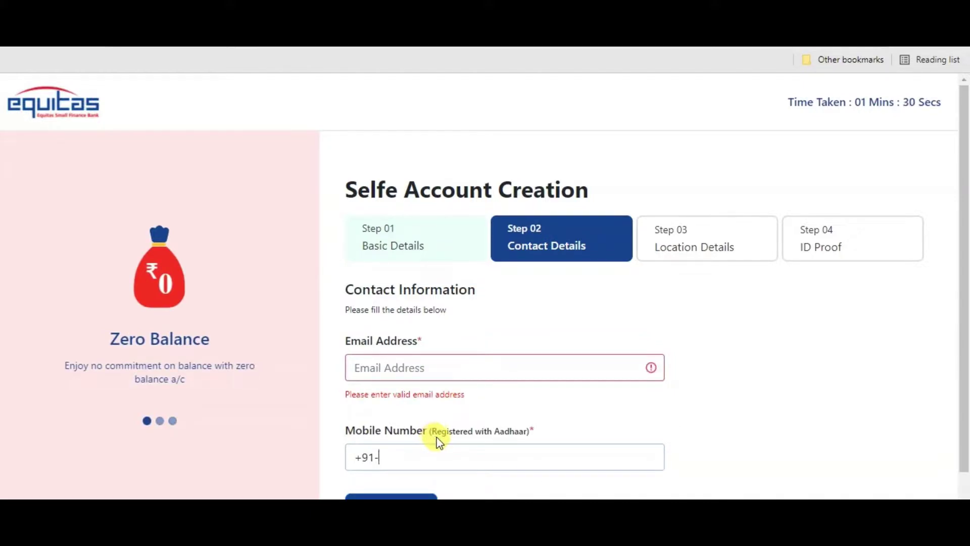
{"action": "scroll", "coordinate": [434, 437], "scroll_direction": "down", "scroll_amount": 1}
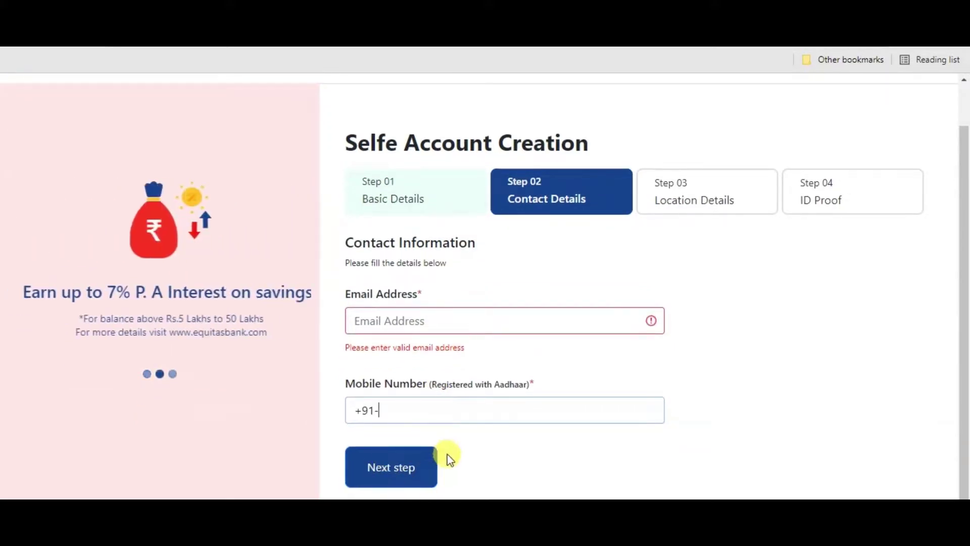
{"action": "left_click", "coordinate": [482, 460]}
{"action": "left_click", "coordinate": [412, 484]}
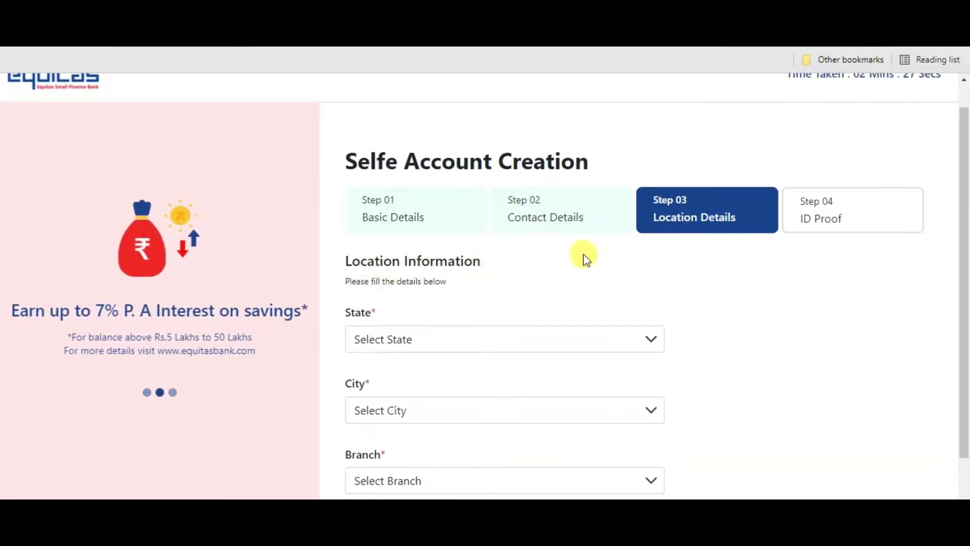
Open the State, City and Branch dropdowns on Location Details without choosing values.
{"action": "scroll", "coordinate": [586, 258], "scroll_direction": "down", "scroll_amount": 1}
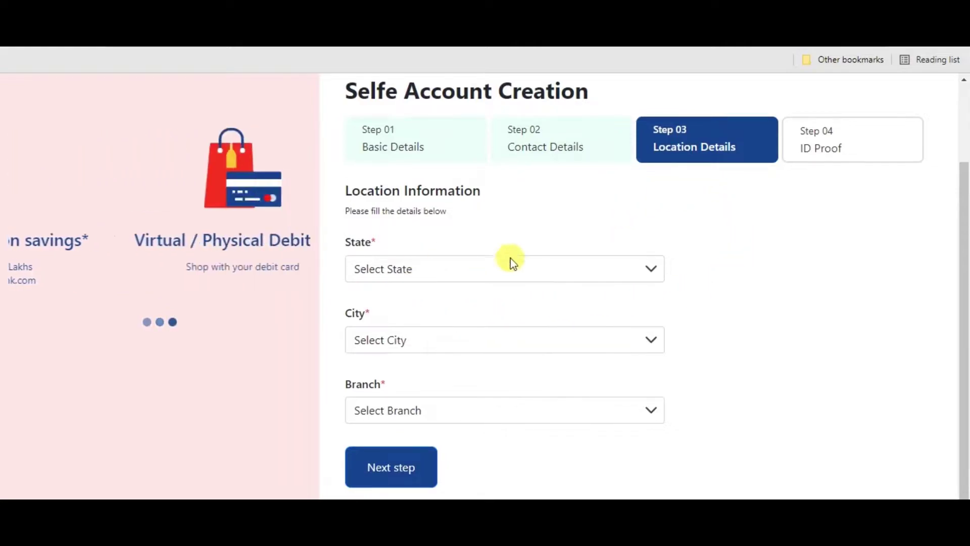
{"action": "left_click", "coordinate": [426, 274]}
{"action": "scroll", "coordinate": [505, 152], "scroll_direction": "down", "scroll_amount": 1}
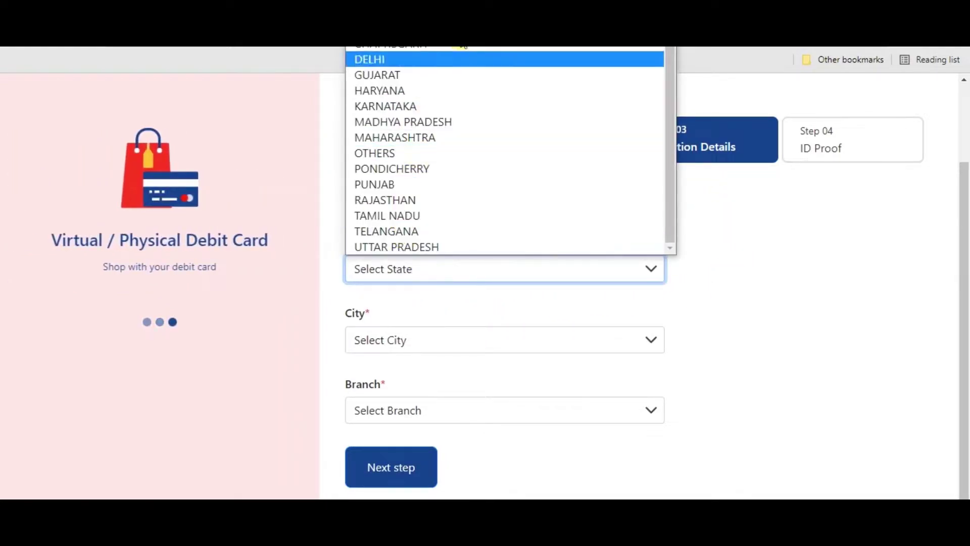
{"action": "left_click", "coordinate": [697, 275]}
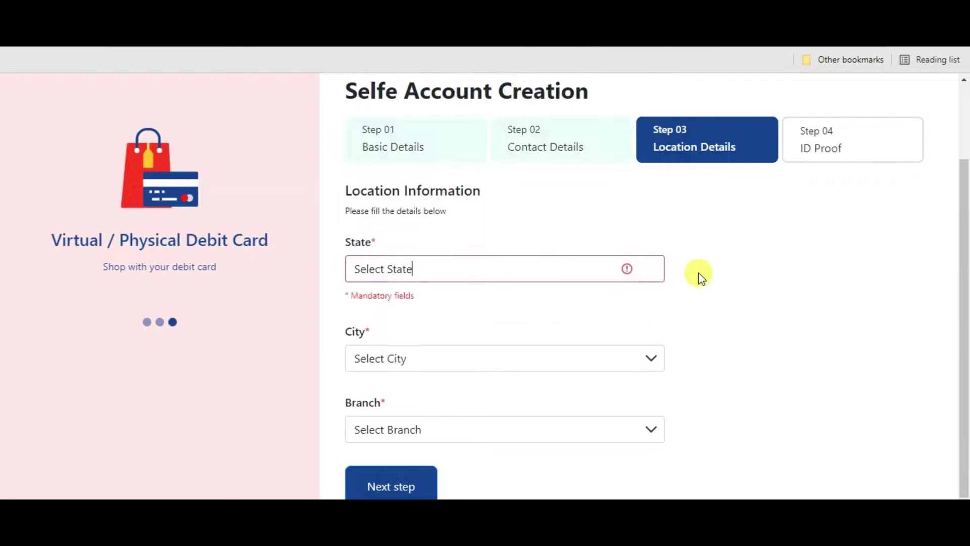
{"action": "scroll", "coordinate": [423, 309], "scroll_direction": "down", "scroll_amount": 1}
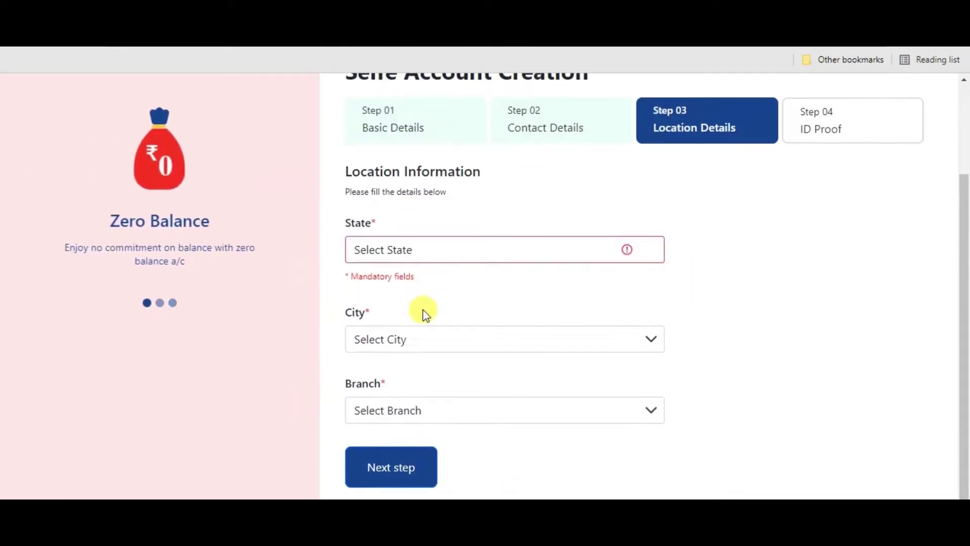
{"action": "left_click", "coordinate": [461, 338]}
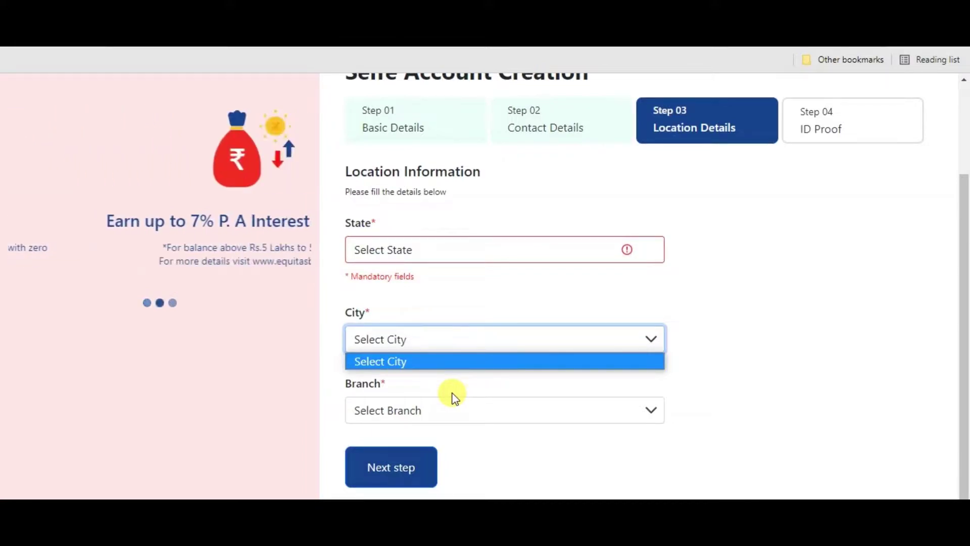
{"action": "left_click", "coordinate": [661, 284]}
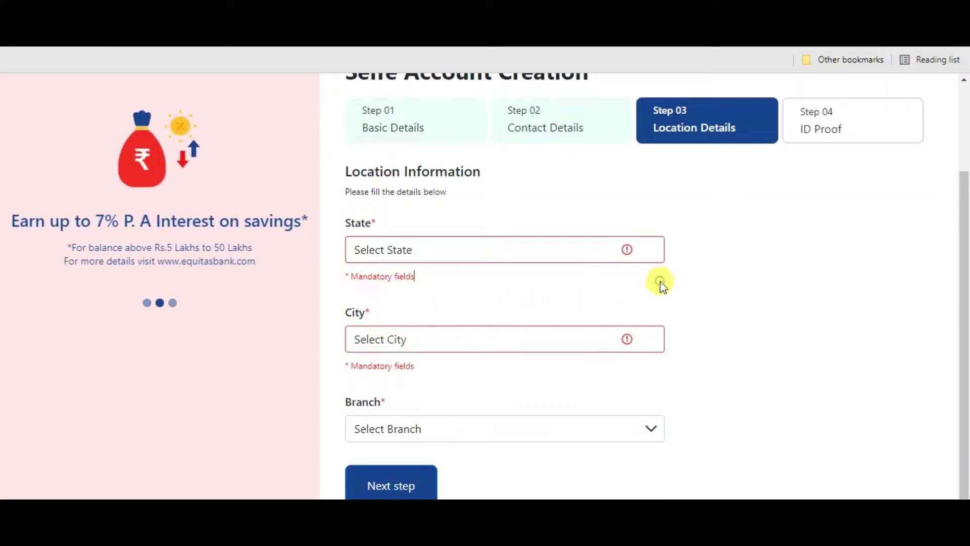
{"action": "scroll", "coordinate": [658, 286], "scroll_direction": "down", "scroll_amount": 1}
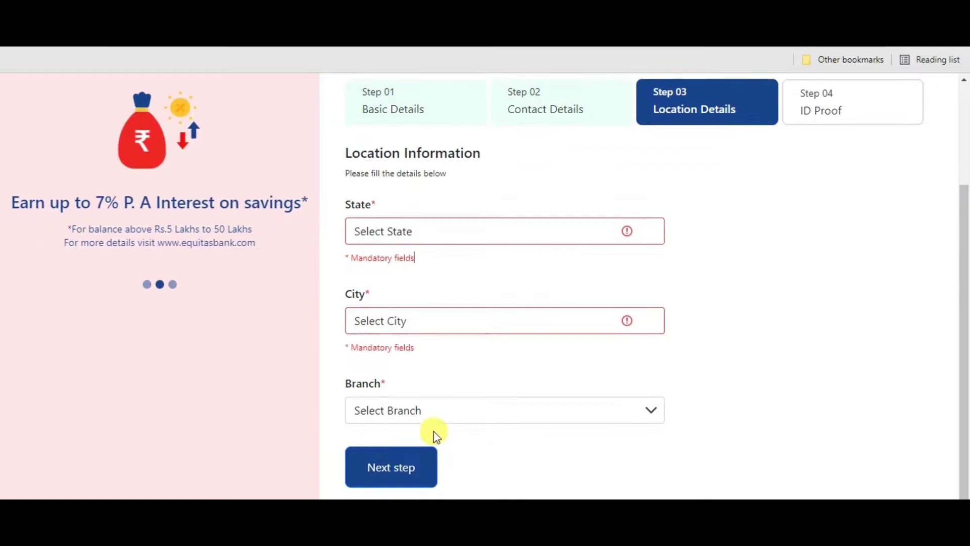
{"action": "left_click", "coordinate": [481, 413]}
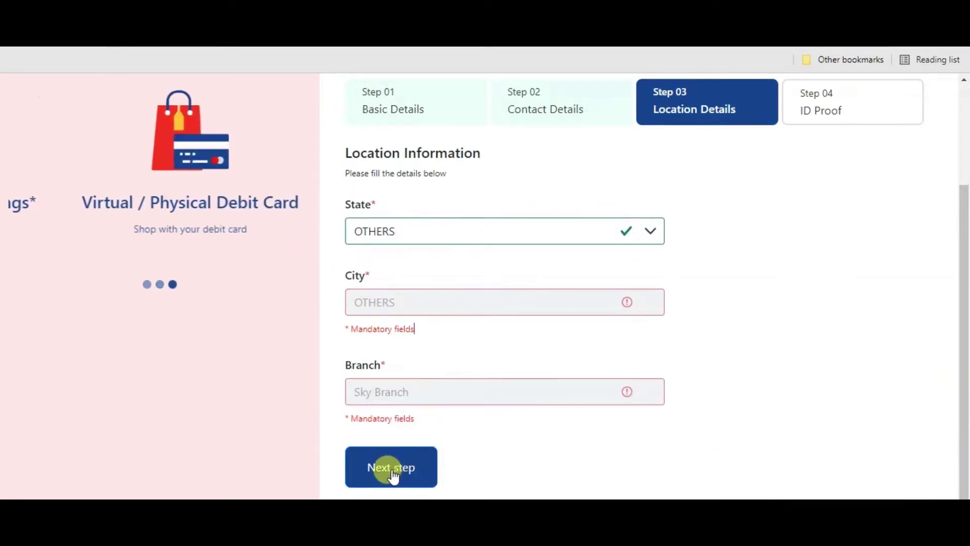
Reach the ID Proof step with Aadhaar Card chosen, ready for the Aadhaar number.
{"action": "left_click", "coordinate": [396, 477]}
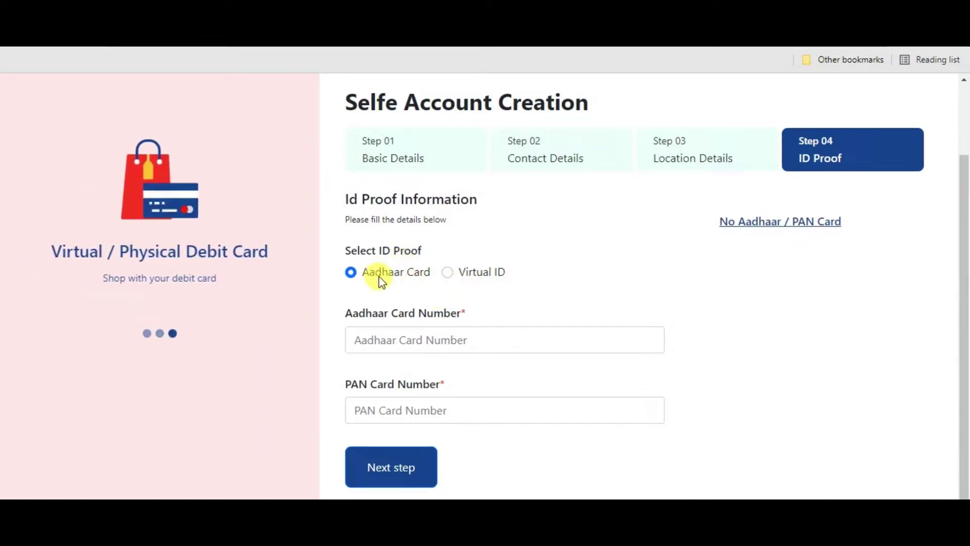
{"action": "key", "text": "Tab"}
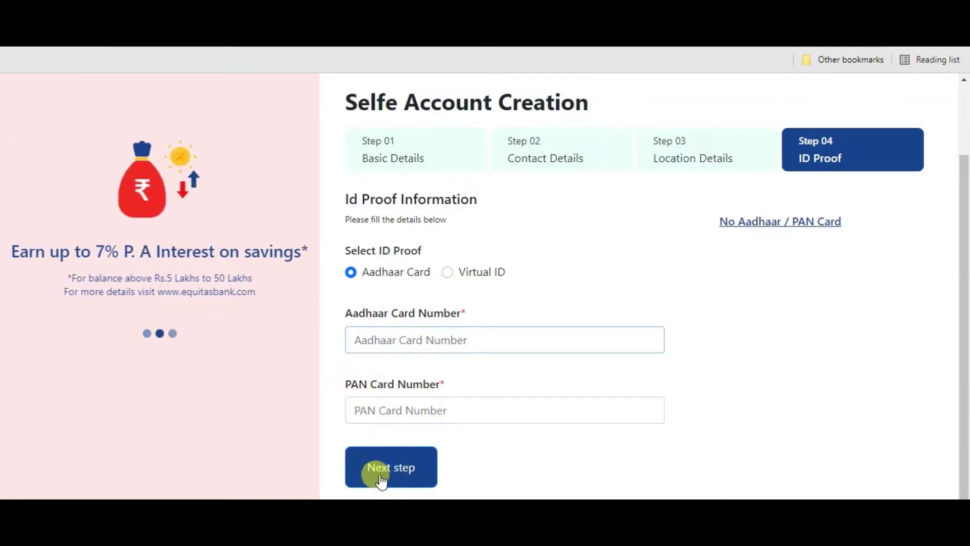
Submit the ID proof details, accept the Aadhaar consent and generate the Aadhaar OTP.
{"action": "left_click", "coordinate": [394, 474]}
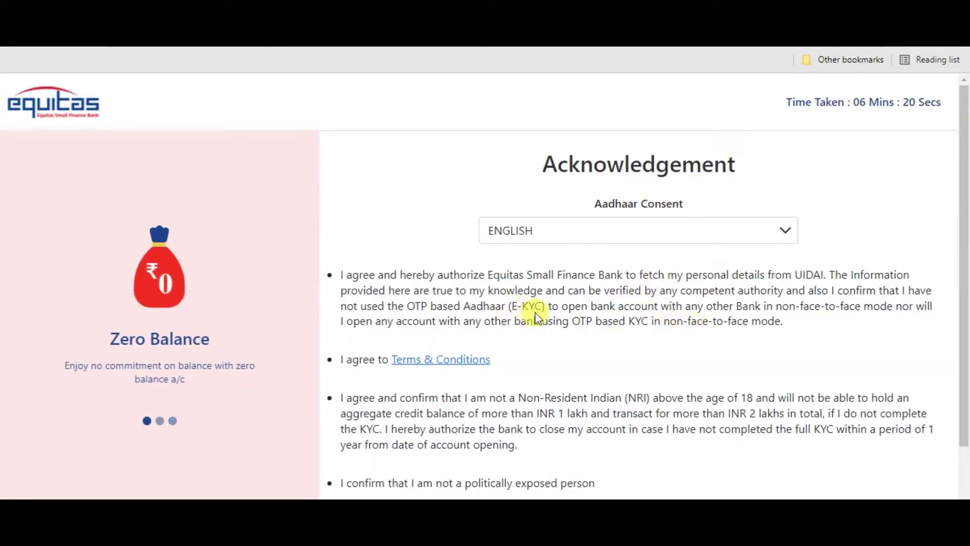
{"action": "scroll", "coordinate": [695, 320], "scroll_direction": "down", "scroll_amount": 2}
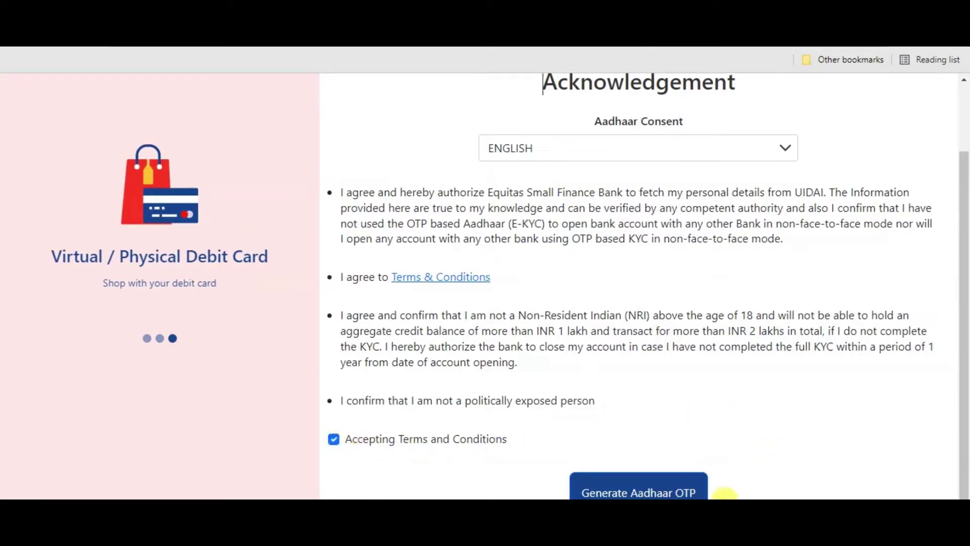
{"action": "left_click", "coordinate": [655, 492]}
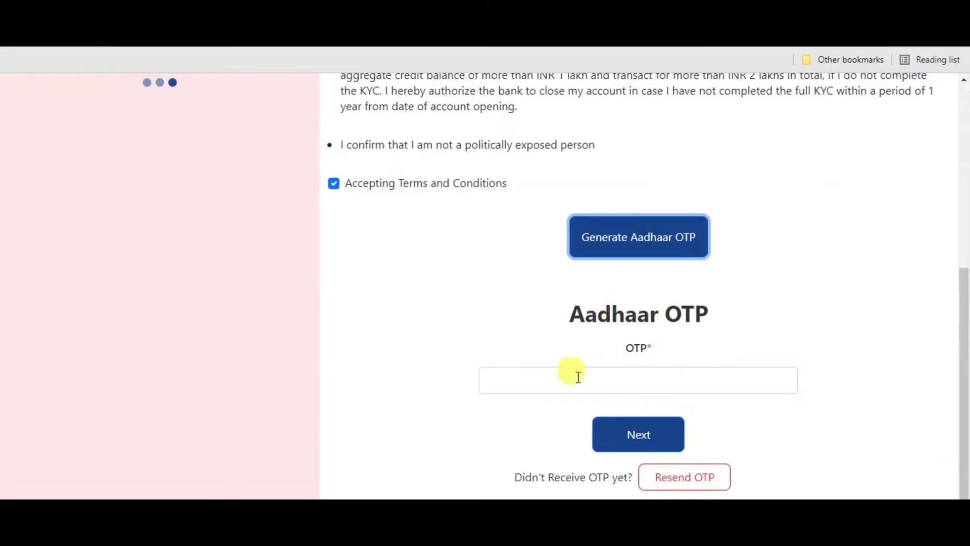
Enter the received Aadhaar OTP to obtain the reference number.
{"action": "left_click", "coordinate": [704, 370]}
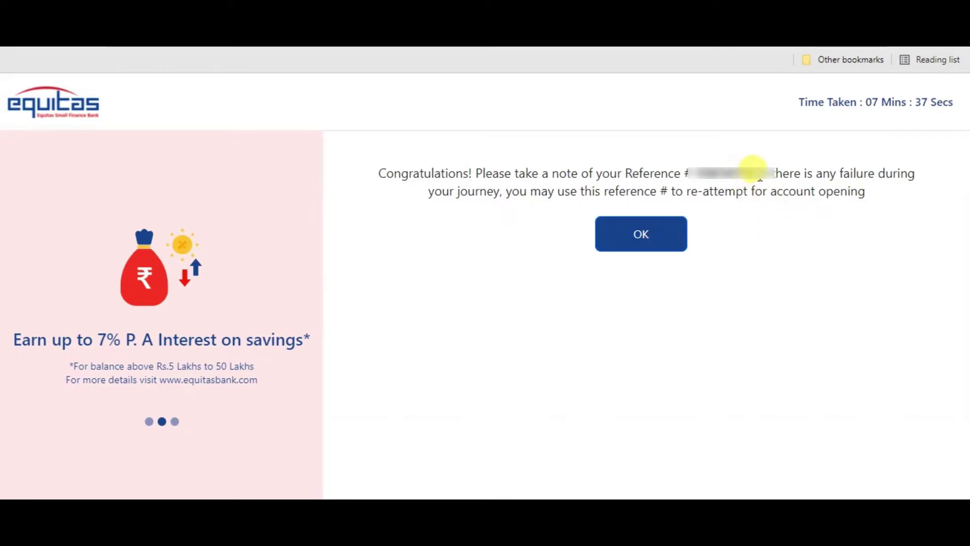
Acknowledge the reference number, verify the PAN and accept the exact Aadhaar–PAN name match.
{"action": "left_click", "coordinate": [645, 244]}
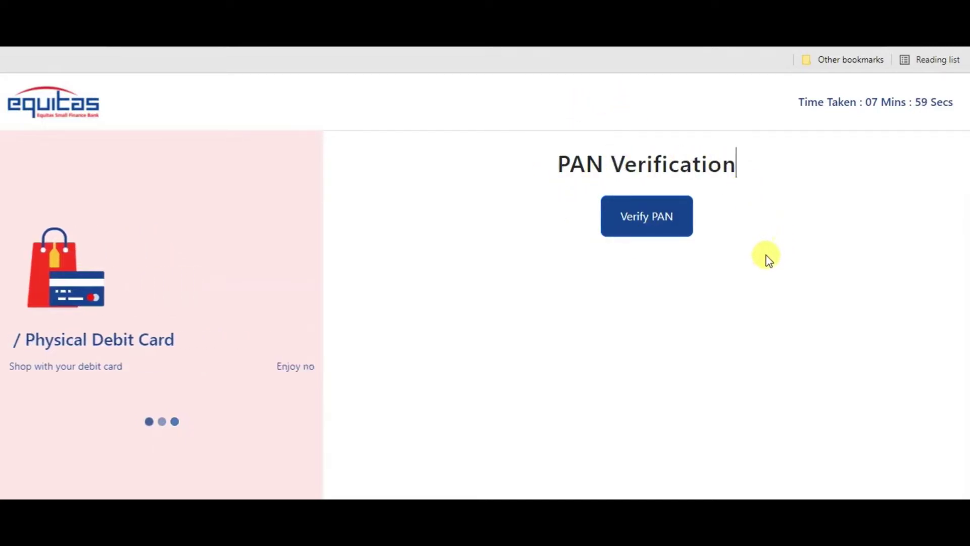
{"action": "left_click", "coordinate": [661, 216]}
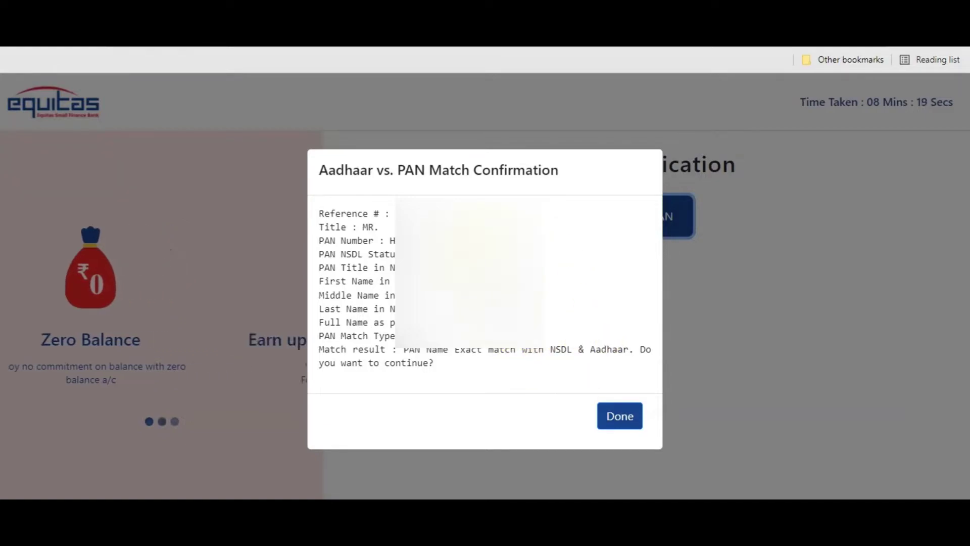
{"action": "left_click", "coordinate": [628, 425]}
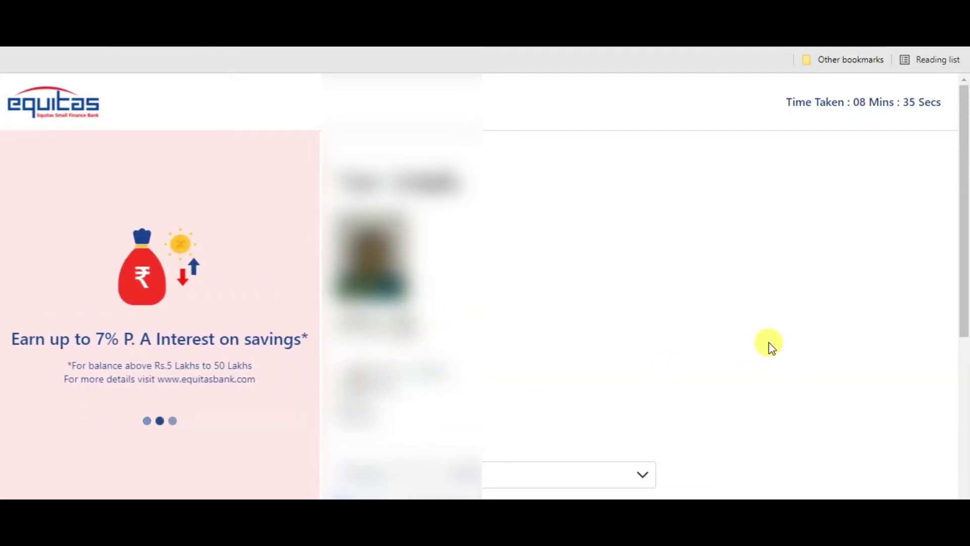
Submit the address page with SKY BRANCH as home branch and FATCA agreed.
{"action": "scroll", "coordinate": [715, 342], "scroll_direction": "down", "scroll_amount": 6}
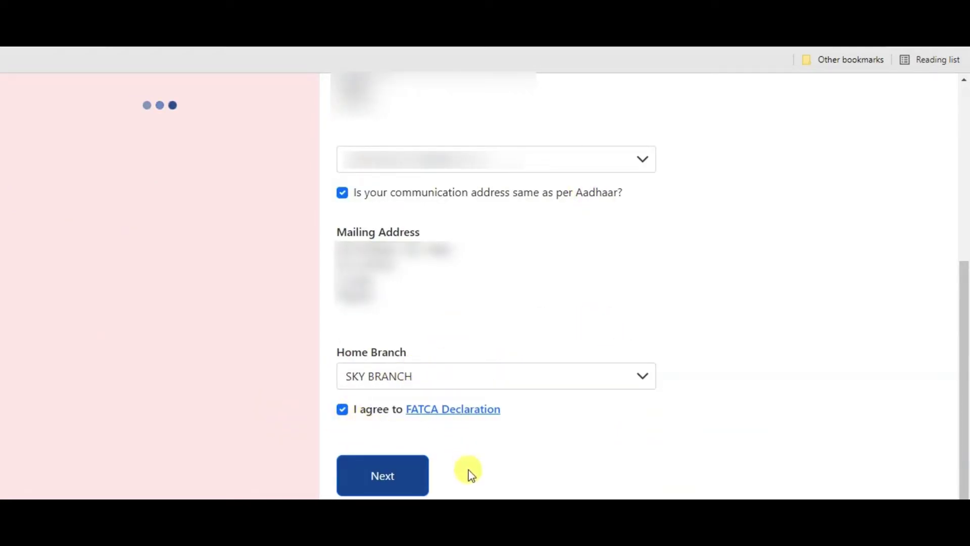
{"action": "left_click", "coordinate": [399, 493]}
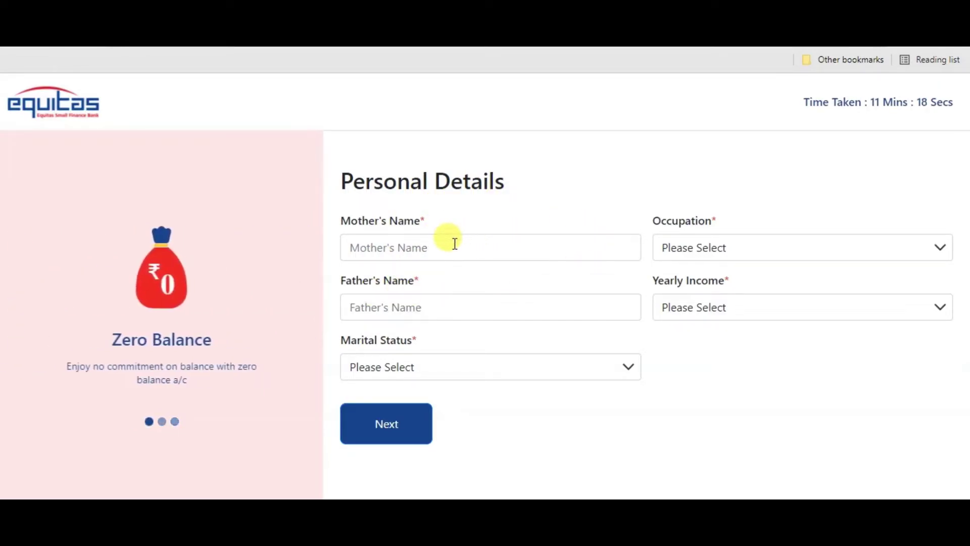
Choose Housewife as occupation and submit Personal Details with 0 - 50K income, Married.
{"action": "left_click", "coordinate": [831, 248]}
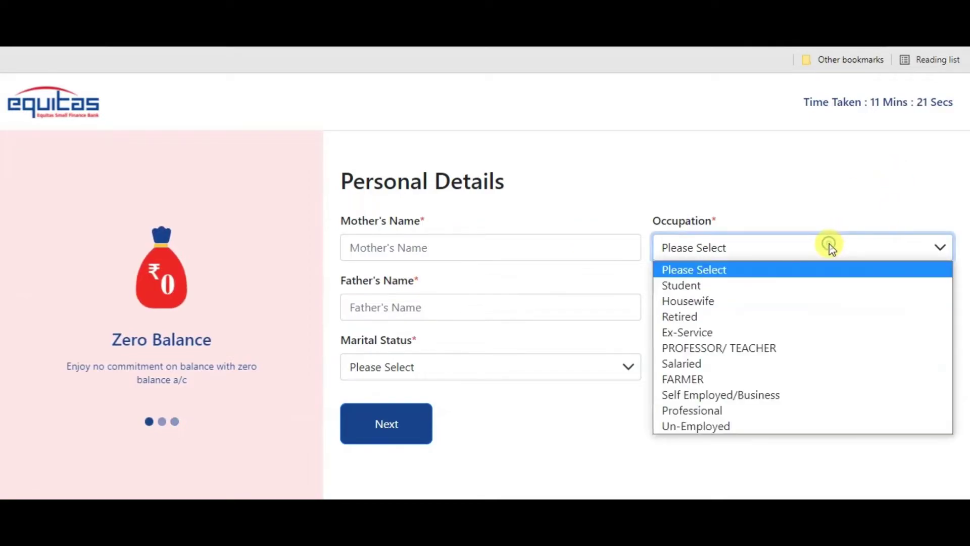
{"action": "left_click", "coordinate": [700, 303]}
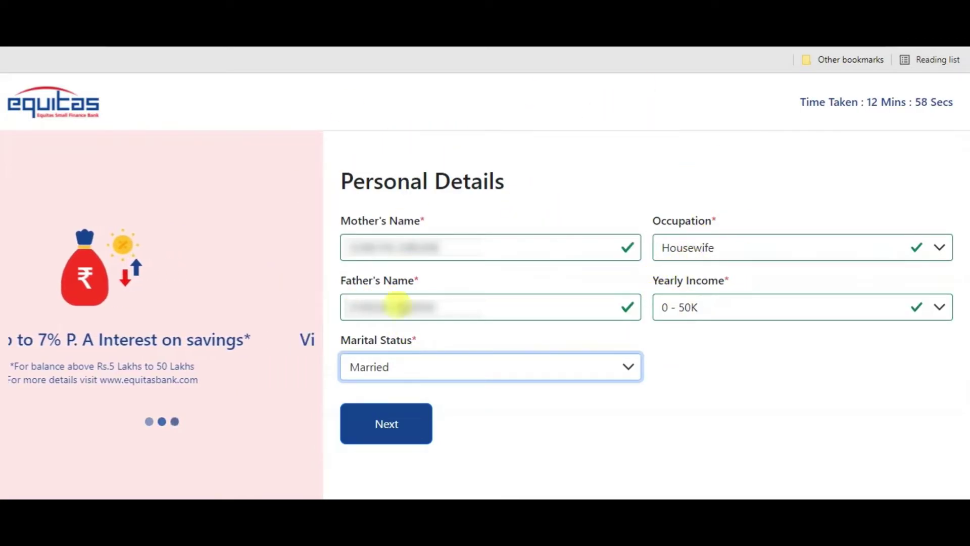
{"action": "left_click", "coordinate": [390, 427]}
{"action": "left_click", "coordinate": [392, 431]}
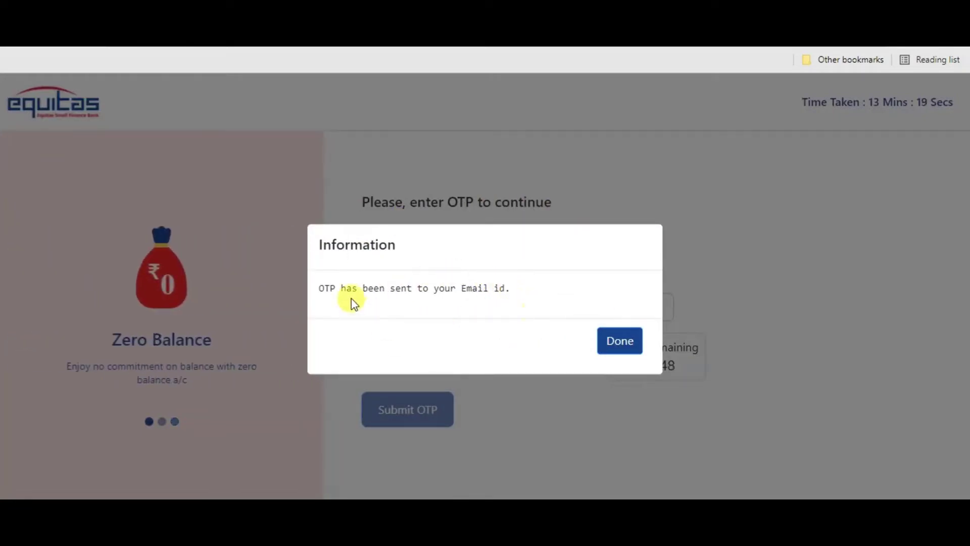
Dismiss the notice that the OTP was sent by e-mail.
{"action": "left_click", "coordinate": [617, 336]}
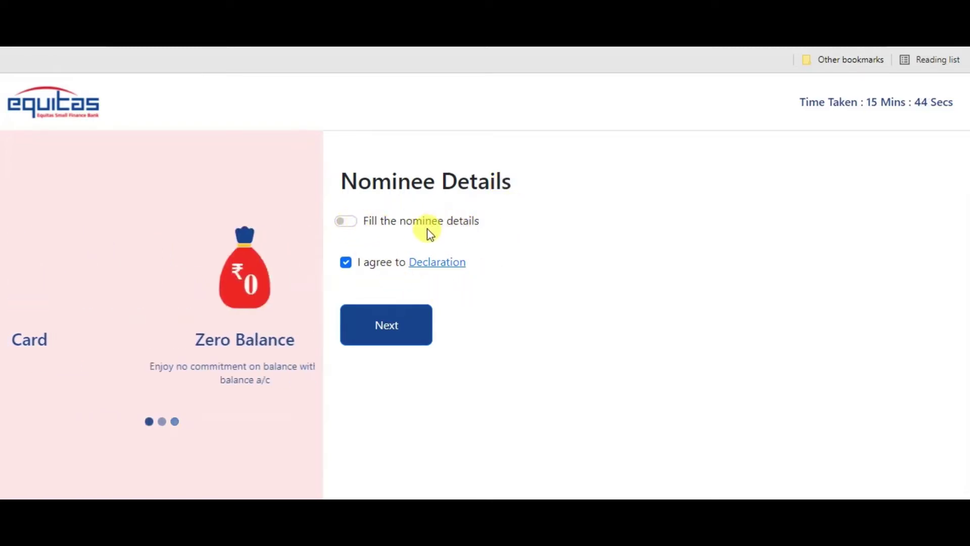
Switch the 'Fill the nominee details' toggle off and continue past the Nominee Details step.
{"action": "left_click", "coordinate": [346, 221]}
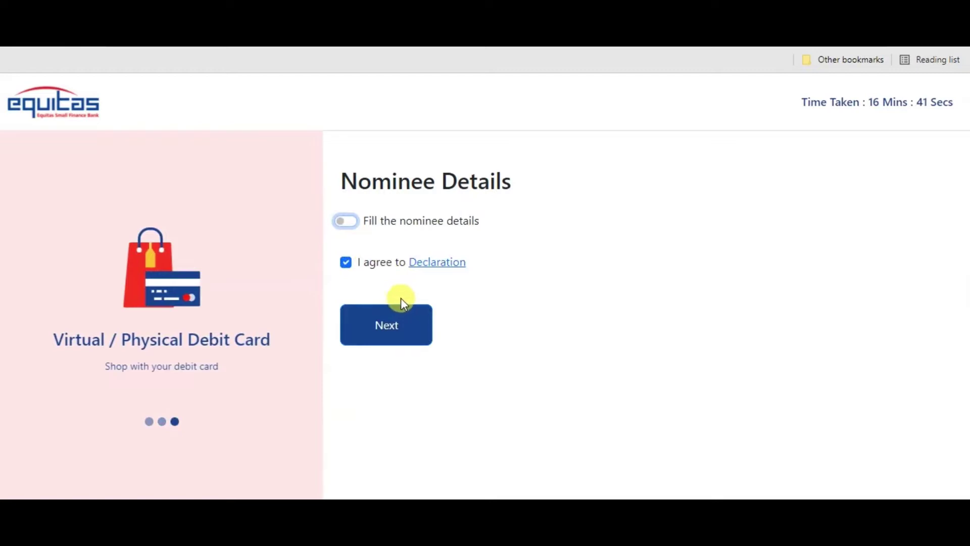
{"action": "left_click", "coordinate": [387, 335]}
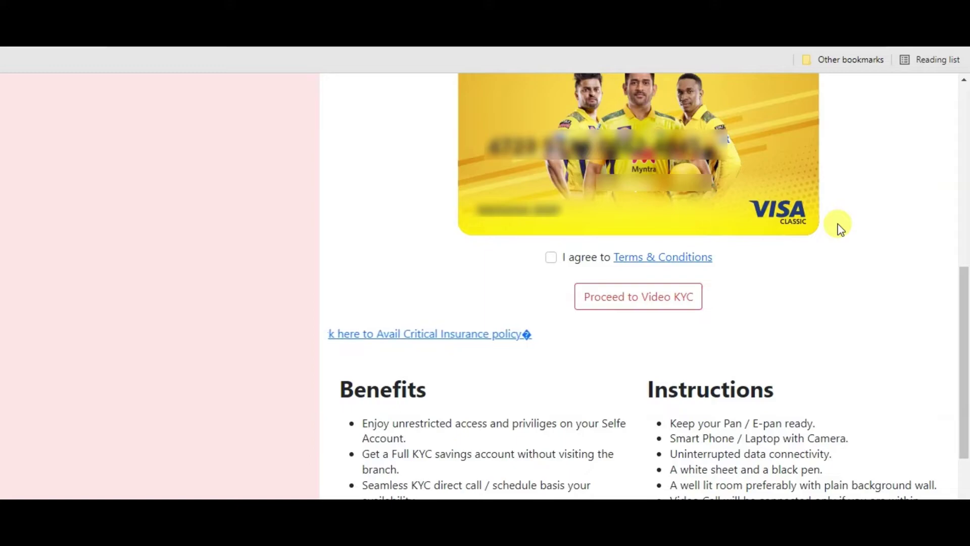
Agree to the Terms & Conditions, proceed to Video KYC and acknowledge the confirmation message.
{"action": "left_click", "coordinate": [552, 257]}
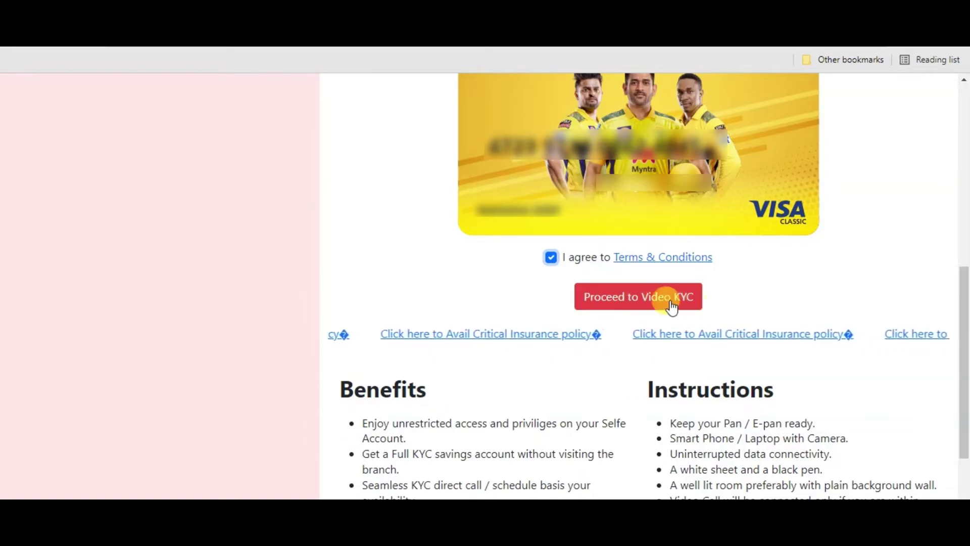
{"action": "scroll", "coordinate": [671, 306], "scroll_direction": "down", "scroll_amount": 1}
{"action": "left_click", "coordinate": [652, 231]}
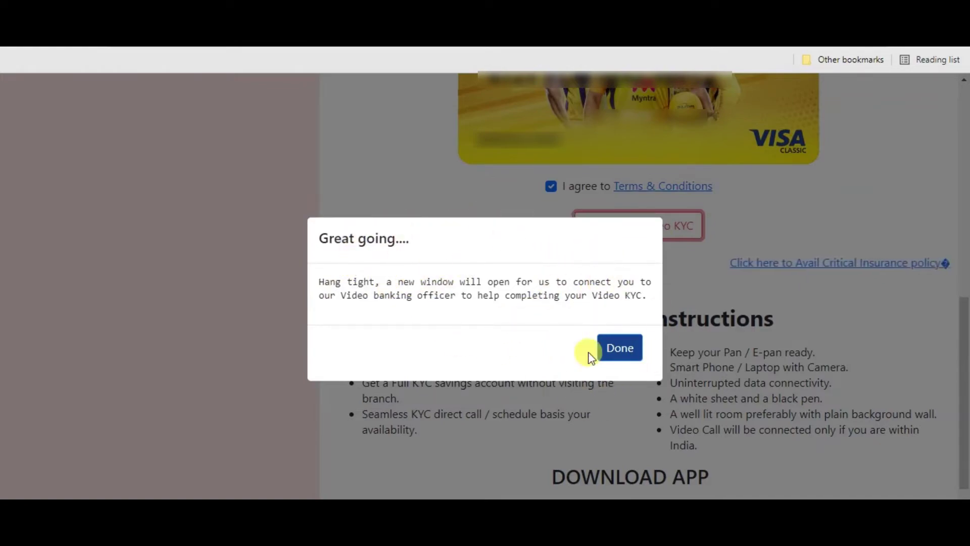
{"action": "left_click", "coordinate": [627, 349]}
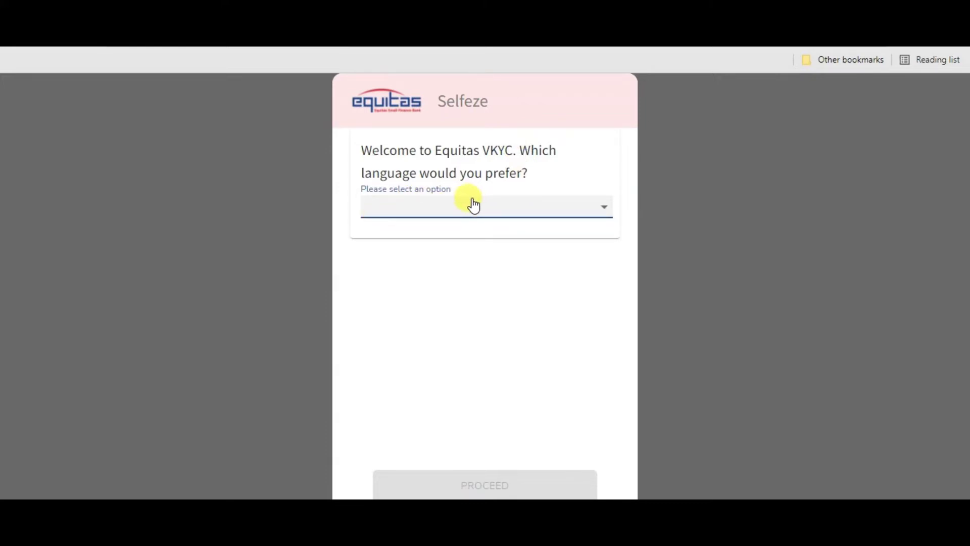
Pick Hindi from the preferred-language dropdown and proceed.
{"action": "left_click", "coordinate": [473, 201]}
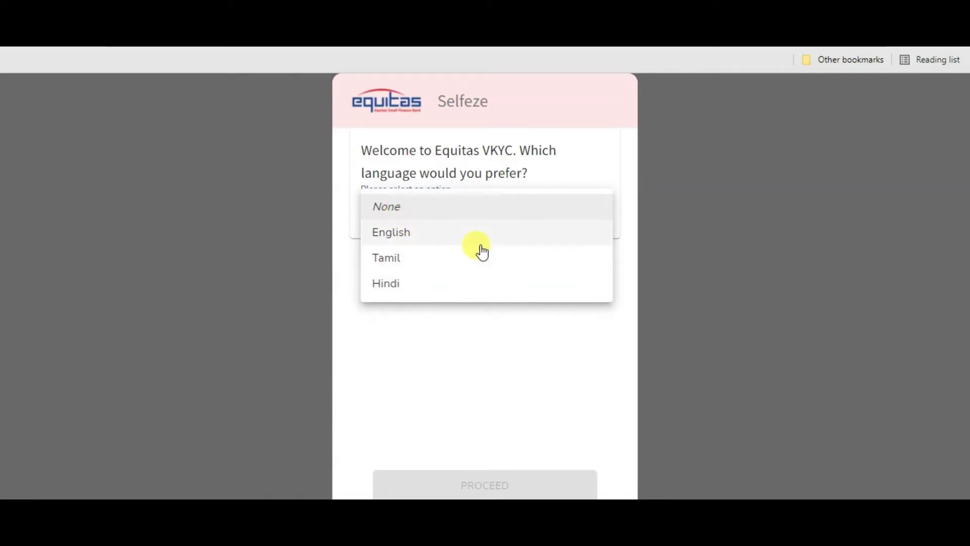
{"action": "left_click", "coordinate": [397, 287]}
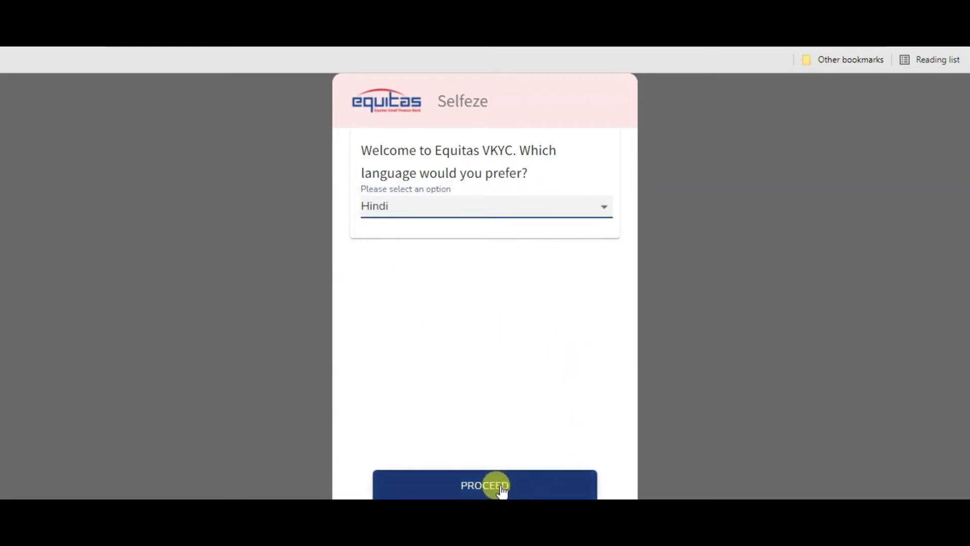
{"action": "left_click", "coordinate": [513, 496]}
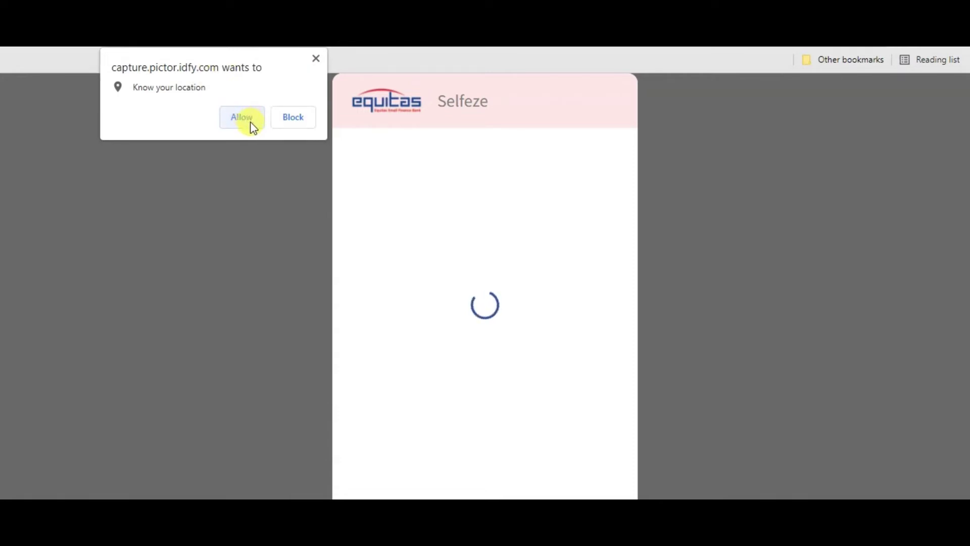
Allow location access, choose Yes for a cheque book and No for a debit card, then proceed.
{"action": "left_click", "coordinate": [236, 117]}
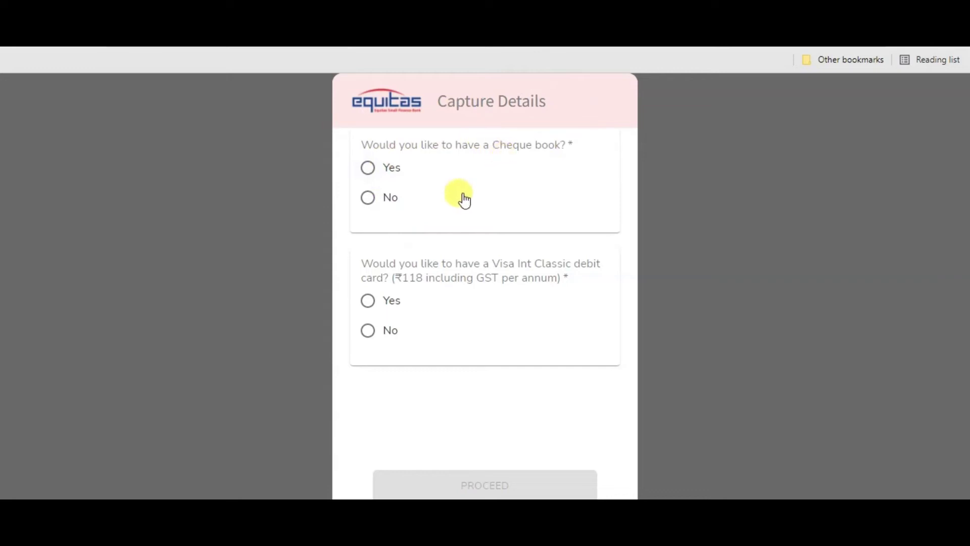
{"action": "left_click", "coordinate": [369, 171]}
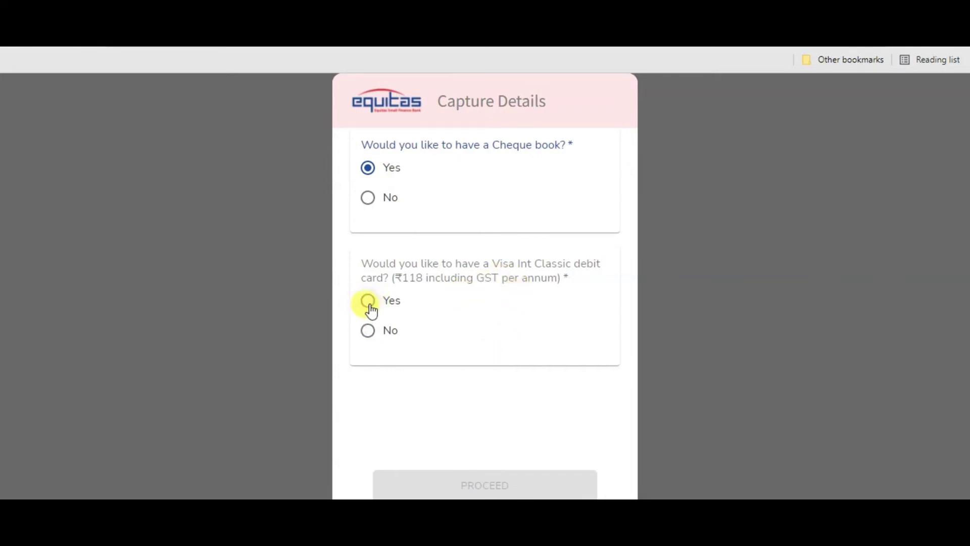
{"action": "left_click", "coordinate": [368, 331]}
{"action": "left_click", "coordinate": [521, 486]}
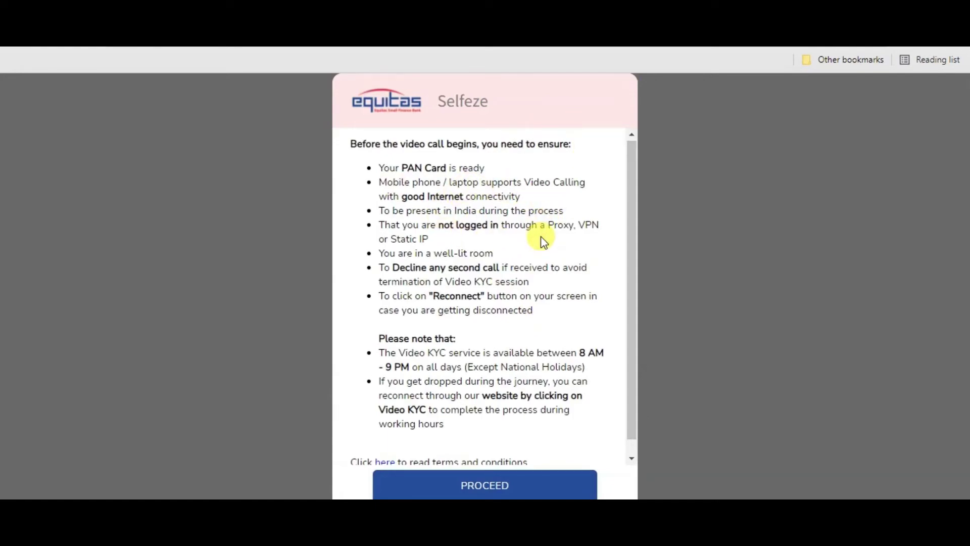
Accept the video-call instructions and allow camera and microphone permissions.
{"action": "scroll", "coordinate": [543, 240], "scroll_direction": "down", "scroll_amount": 1}
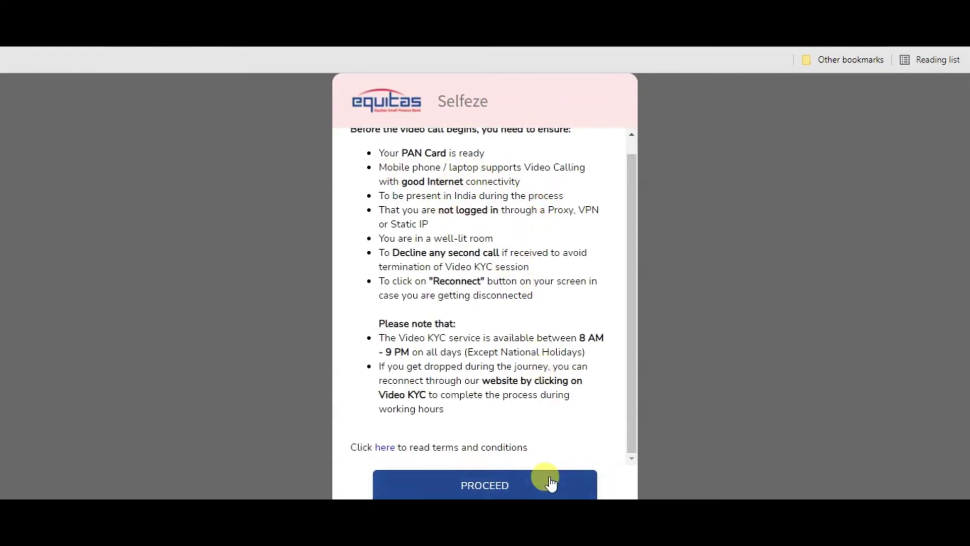
{"action": "left_click", "coordinate": [512, 488]}
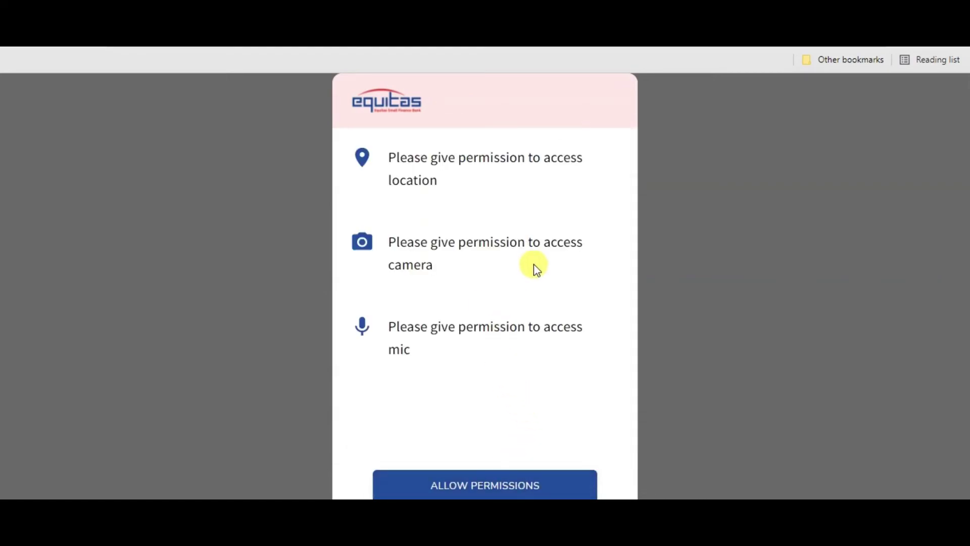
{"action": "left_click", "coordinate": [534, 488]}
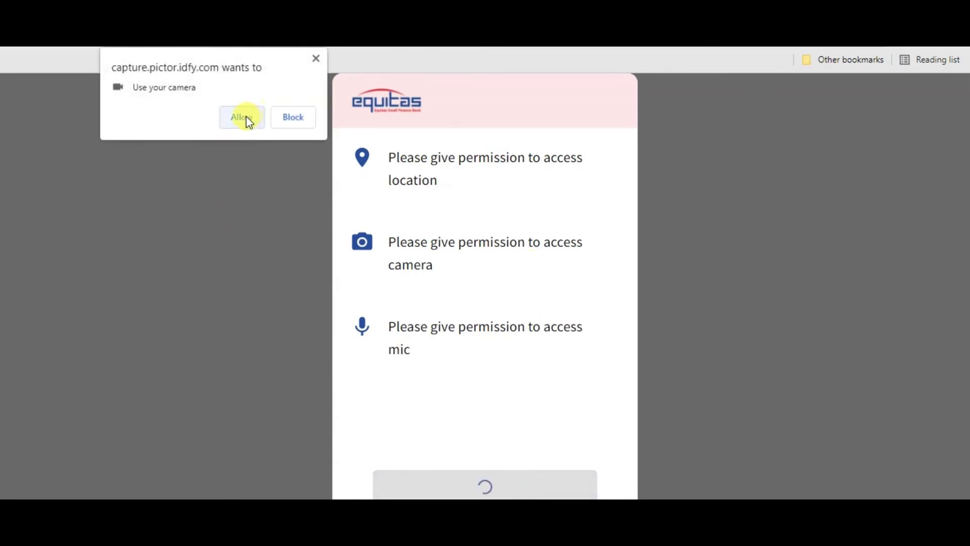
{"action": "left_click", "coordinate": [248, 119]}
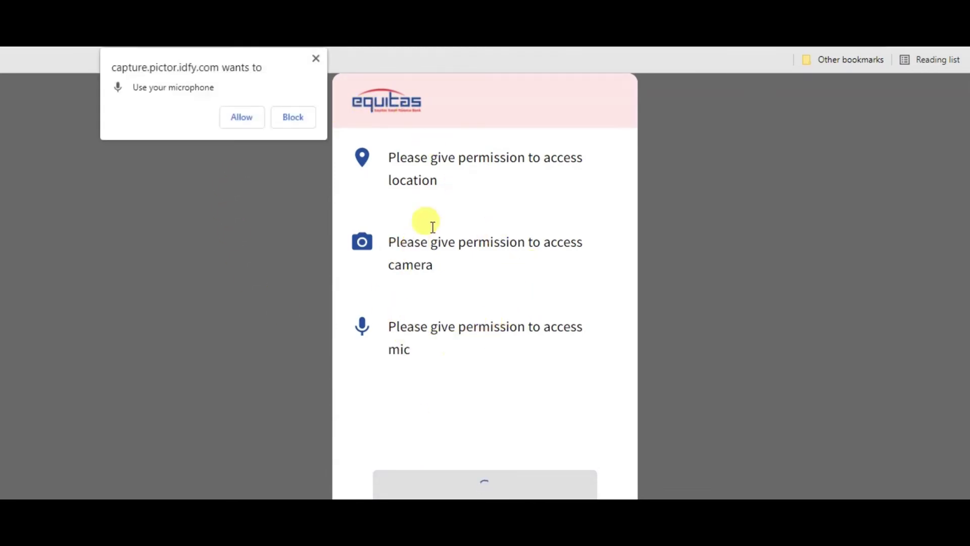
{"action": "left_click", "coordinate": [245, 116]}
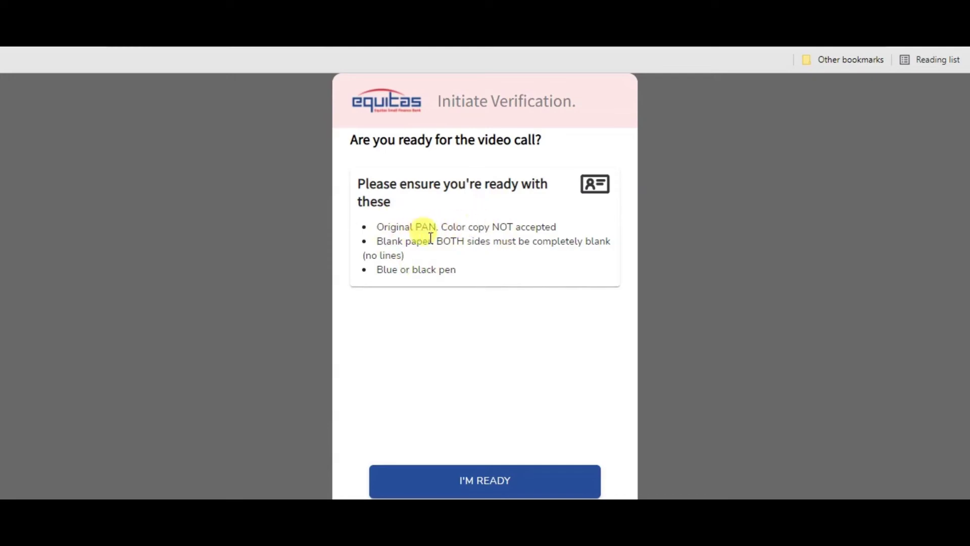
Review the readiness checklist, including the original PAN requirement, and confirm with I'M READY.
{"action": "left_click_drag", "start_coordinate": [376, 227], "coordinate": [434, 227]}
{"action": "left_click", "coordinate": [455, 229]}
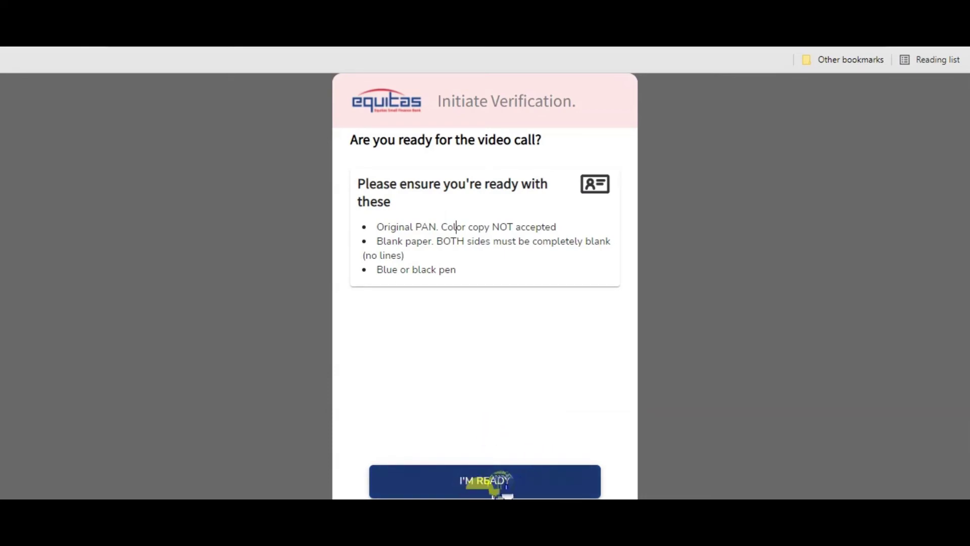
{"action": "left_click", "coordinate": [514, 489]}
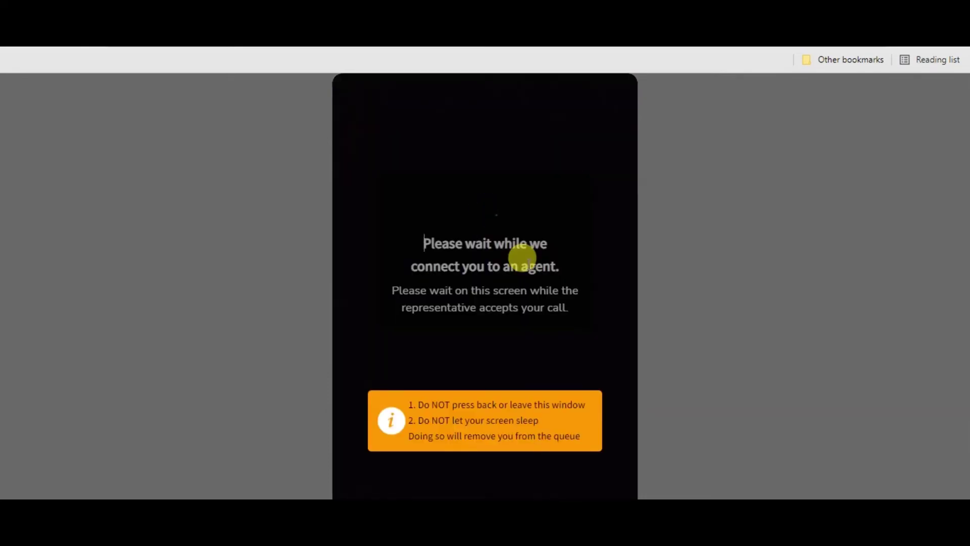